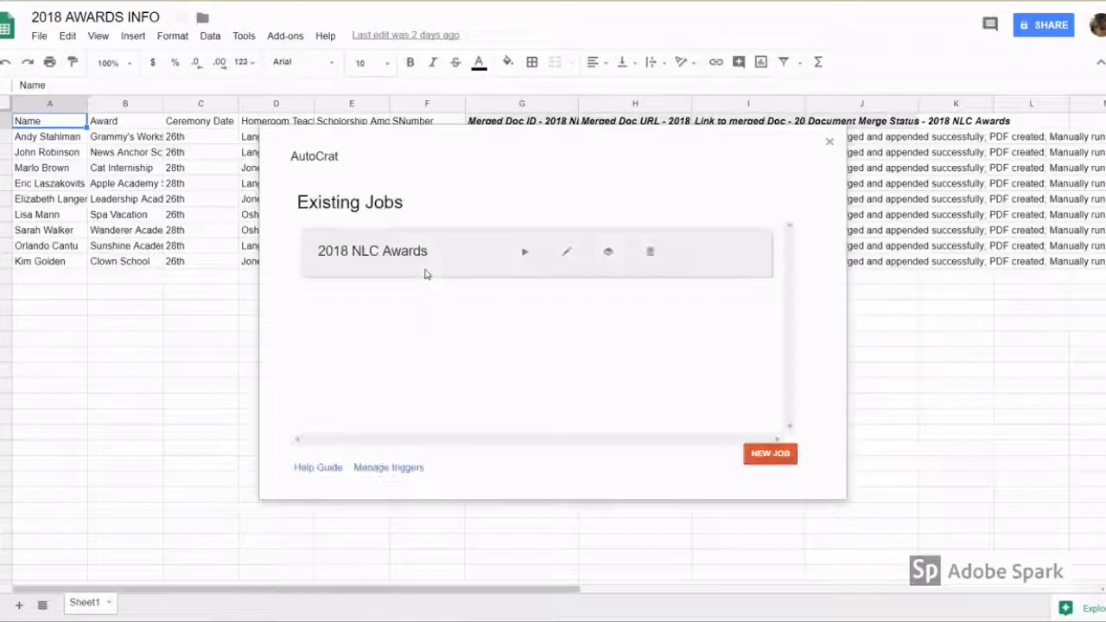
Create a new AutoCrat merge job named "2018 Printable Awards NLC" and continue to the template choice.
left_click(425, 271)
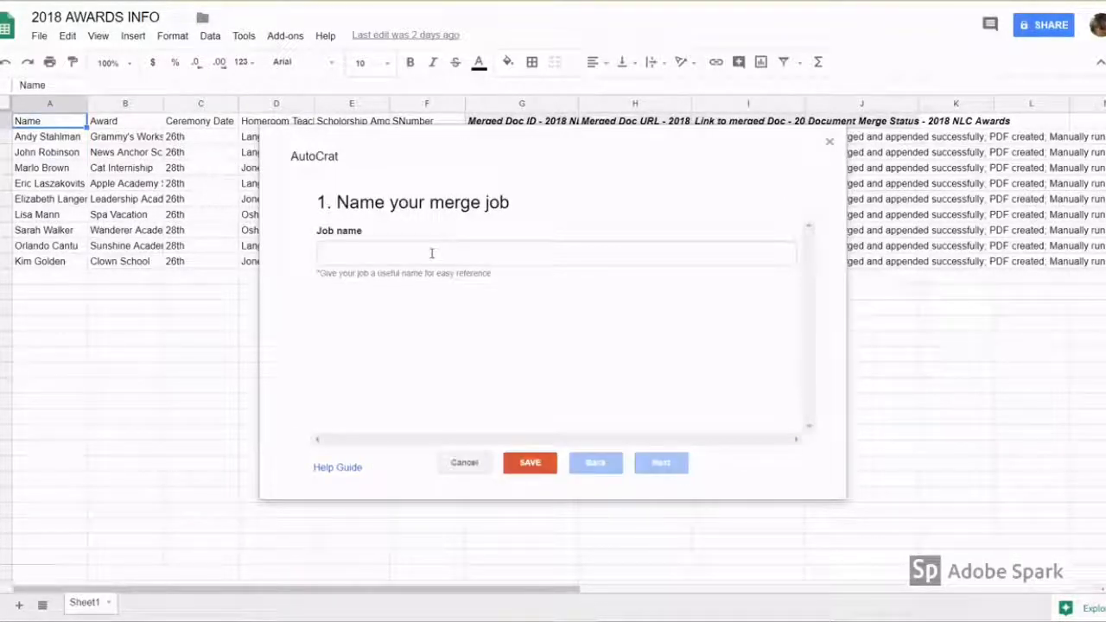
left_click(431, 253)
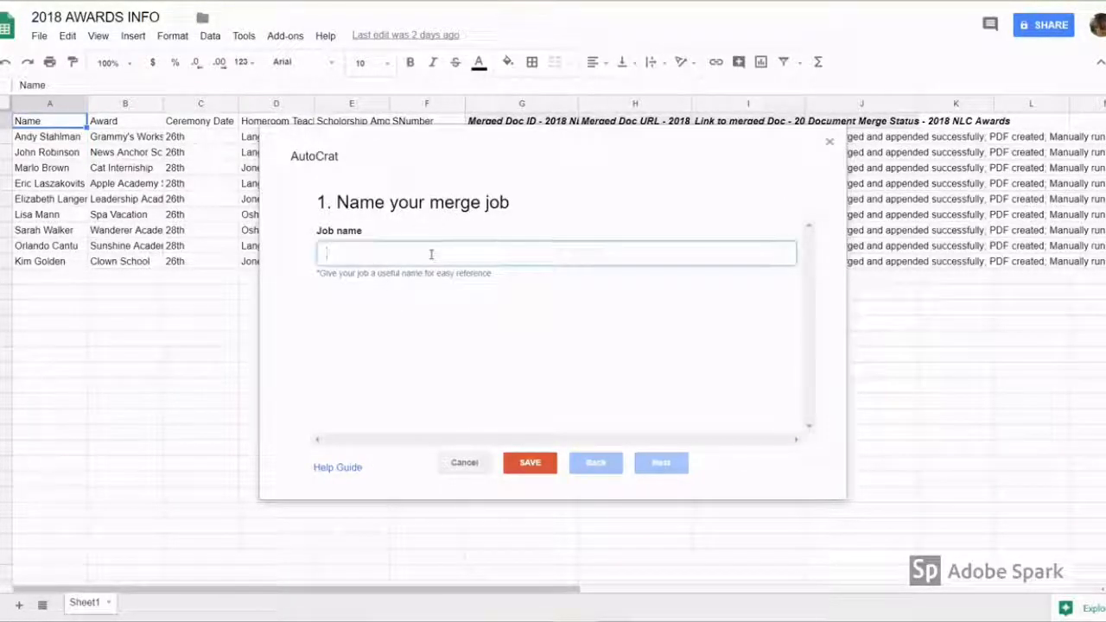
type("2018 Printable A")
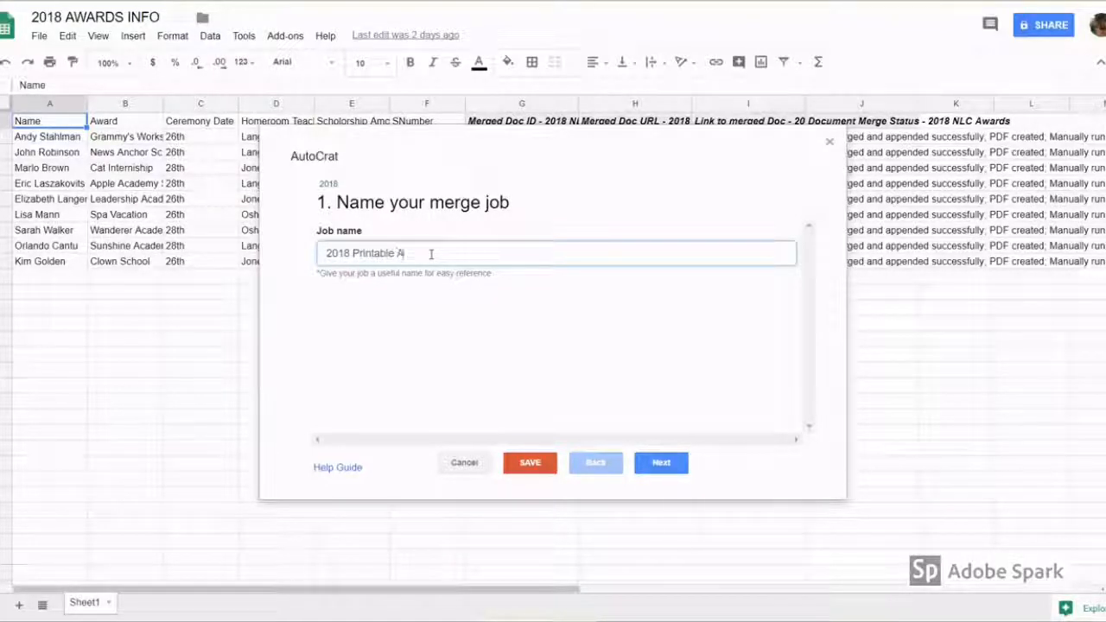
type("ward")
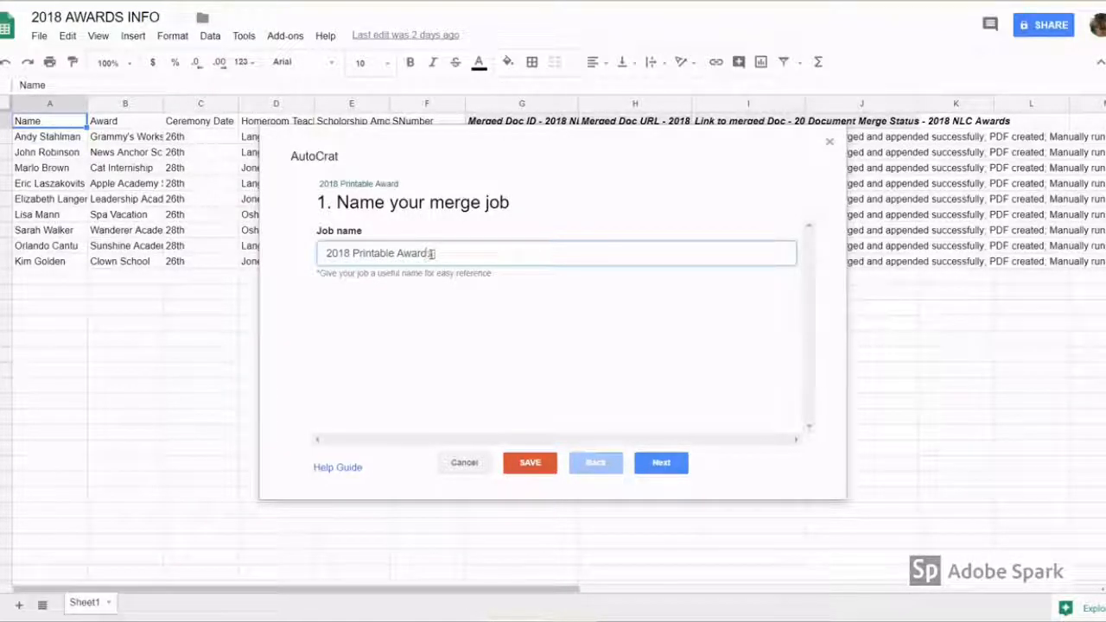
type("s NLC")
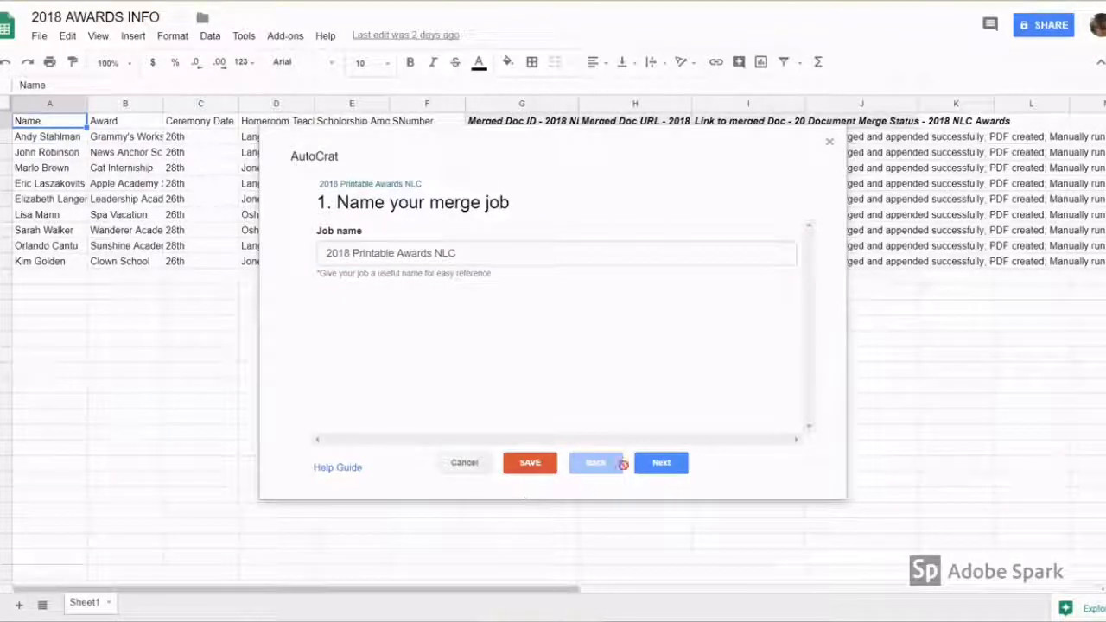
left_click(657, 464)
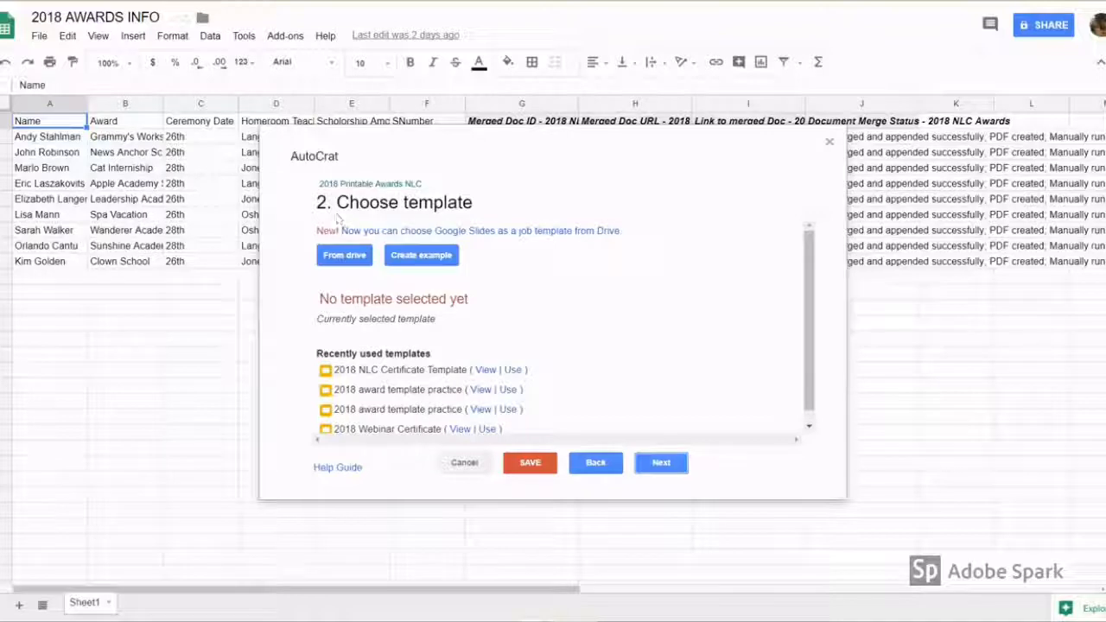
Choose the 2018 NLC Certificate Template as the job's template and continue to the data mapping.
key("ctrl")
key("ctrl")
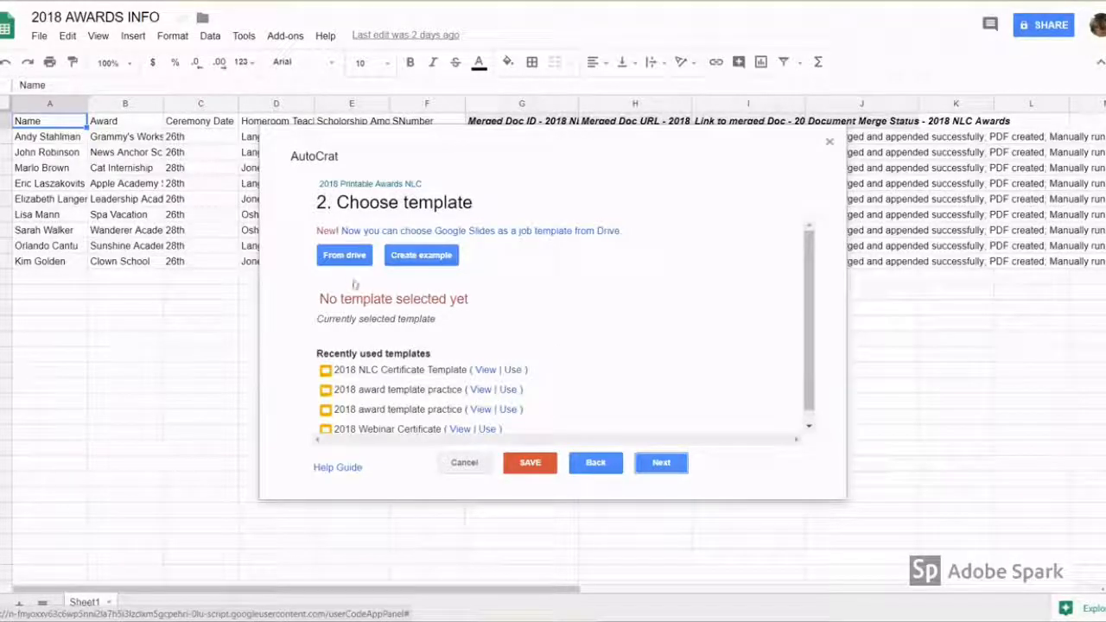
key("ctrl")
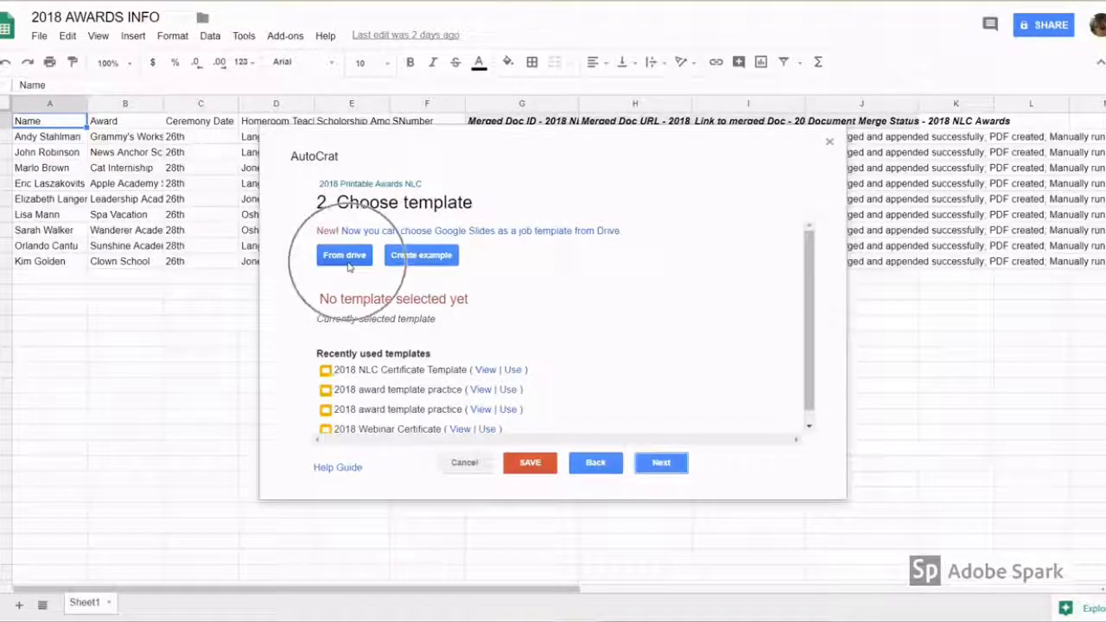
left_click(346, 260)
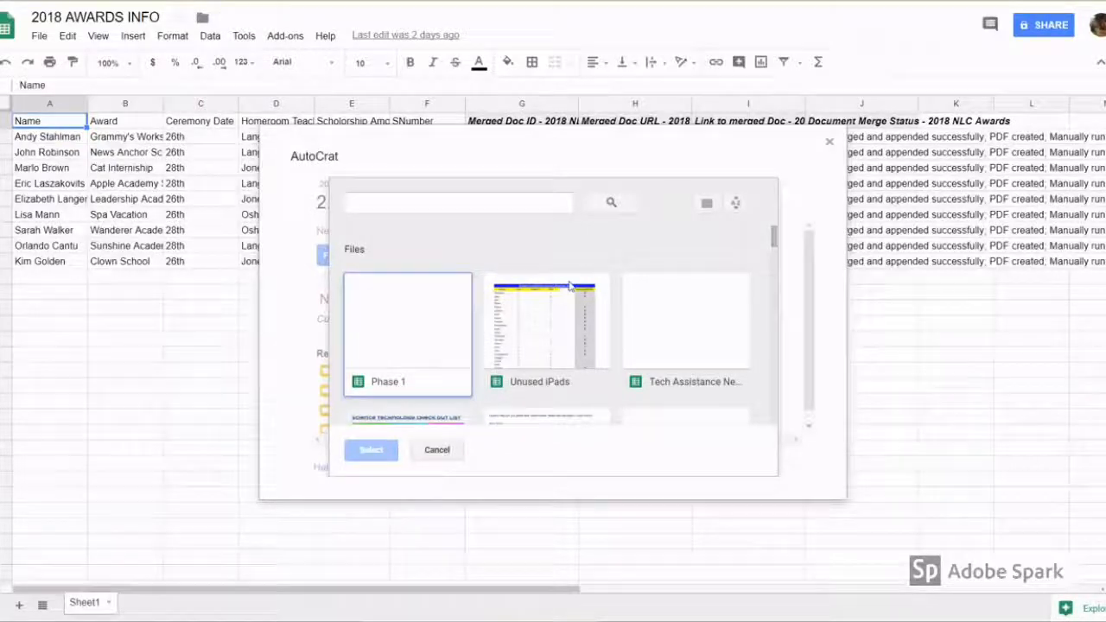
left_click(438, 451)
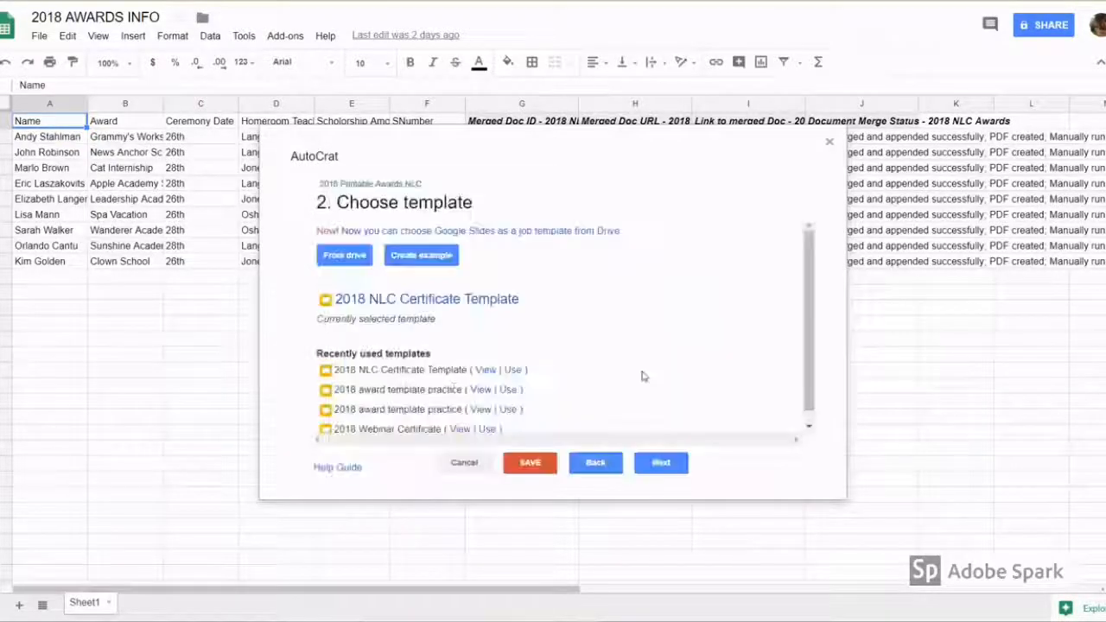
left_click(655, 464)
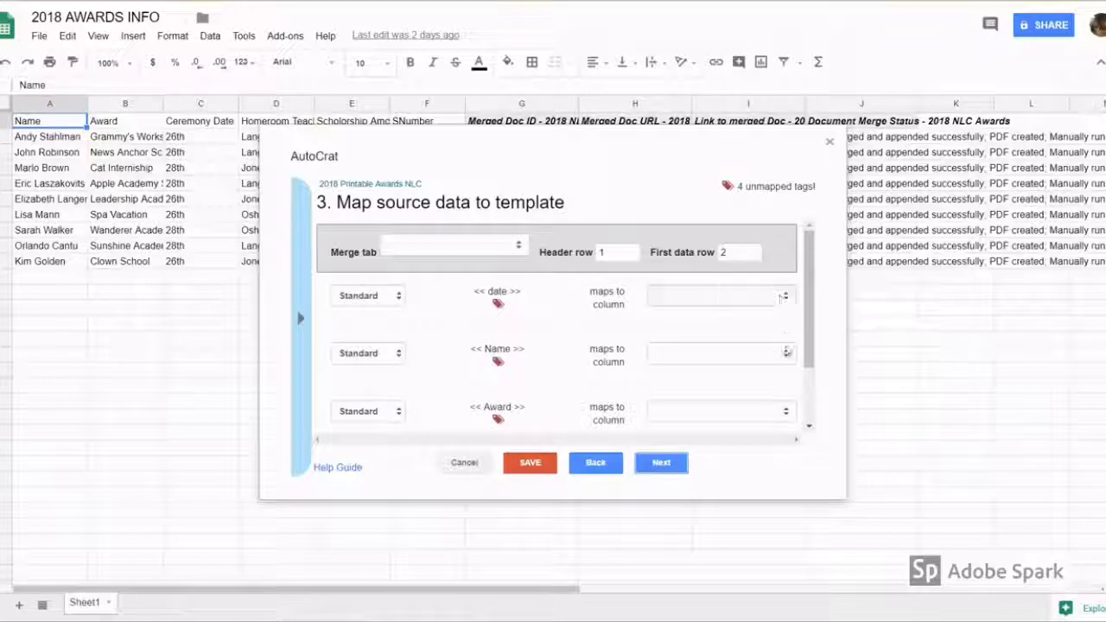
Set Sheet1 as the merge tab that supplies the source data.
left_click(785, 419)
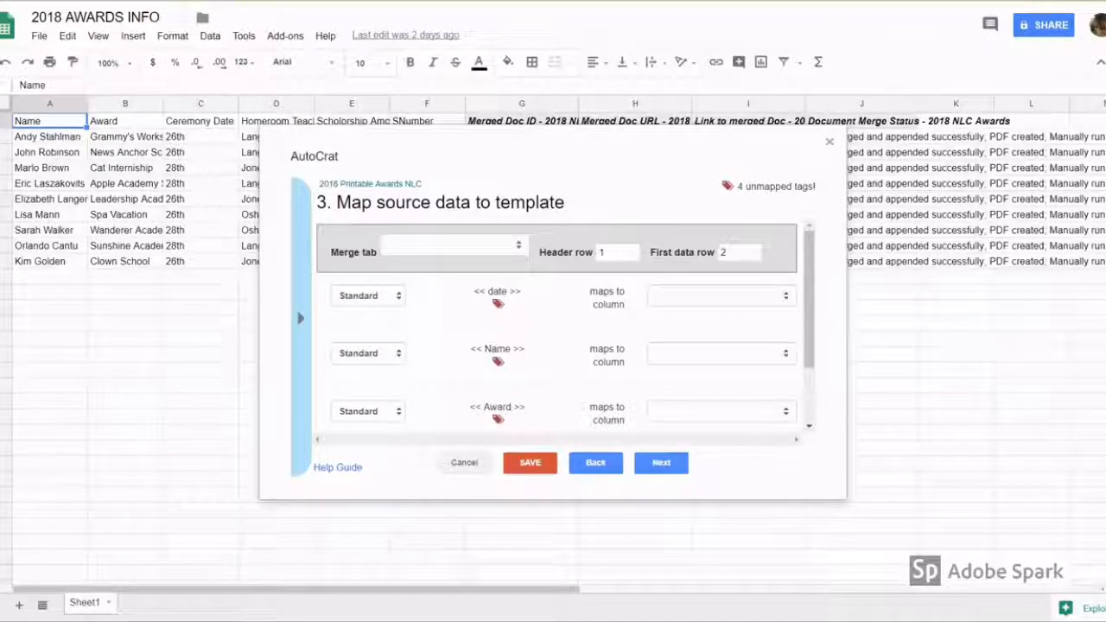
left_click(519, 246)
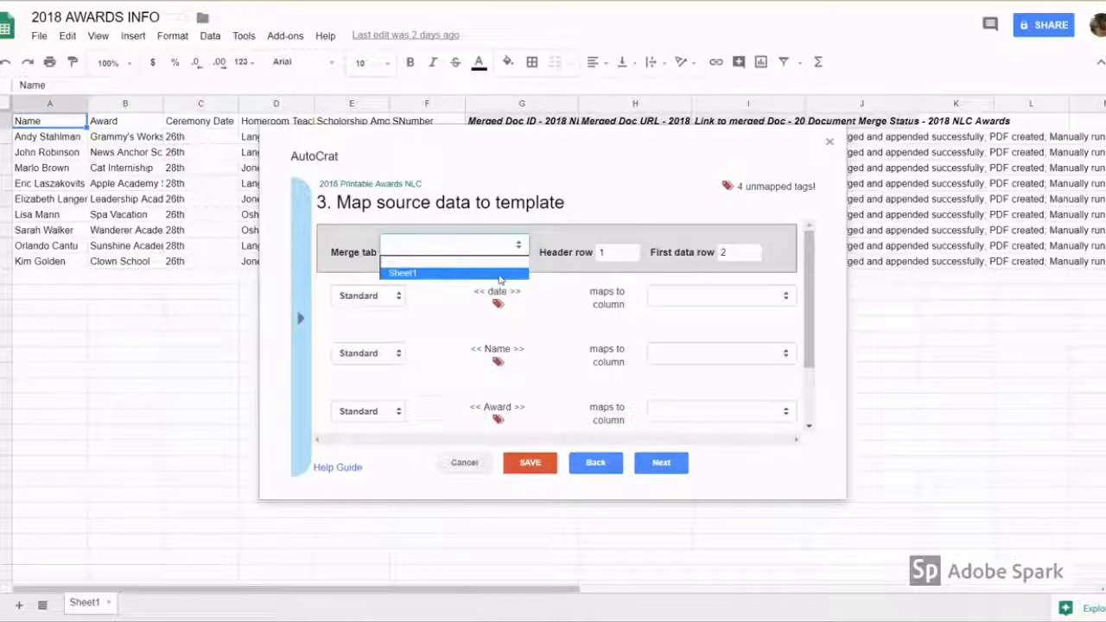
left_click(498, 275)
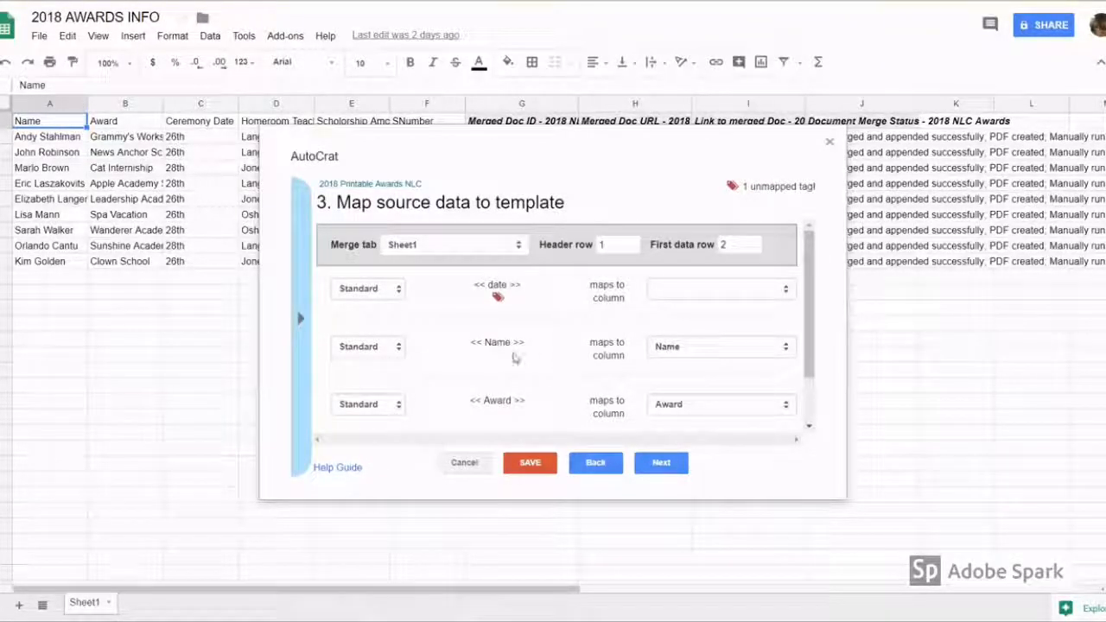
Map the date tag to the Ceremony Date column, check the other tag mappings, and continue to the file settings.
key("ctrl")
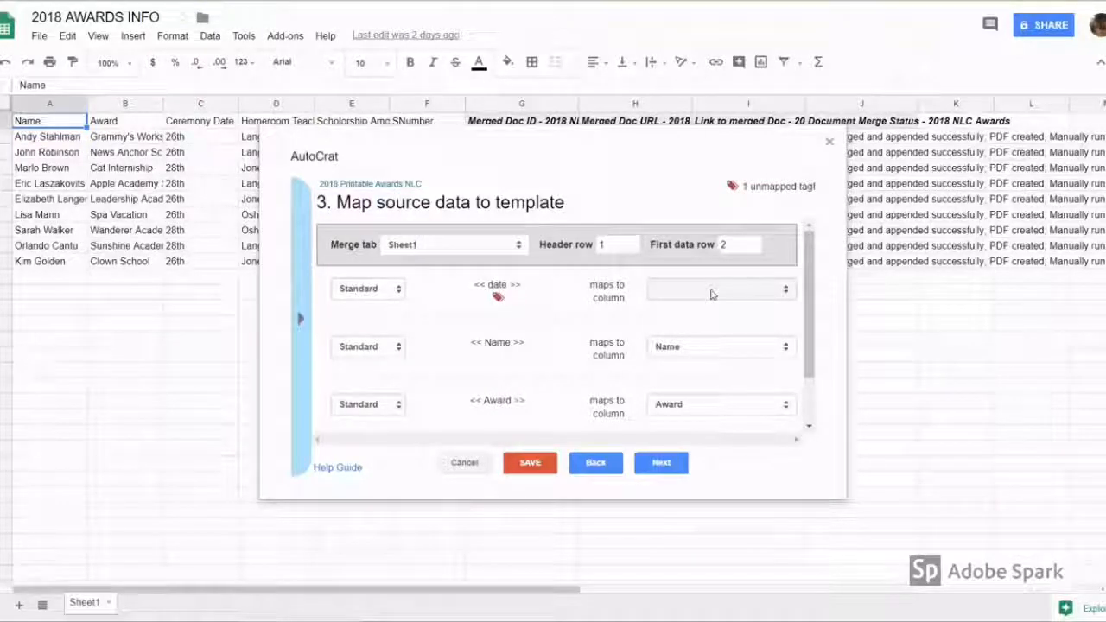
key("ctrl")
left_click(708, 349)
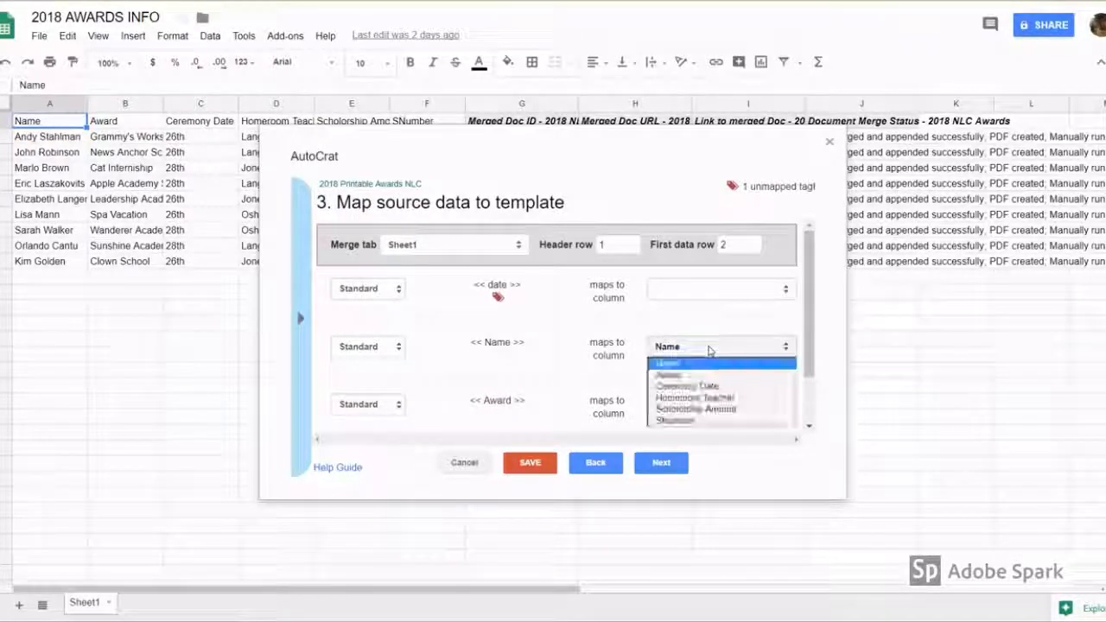
left_click(715, 359)
key("ctrl")
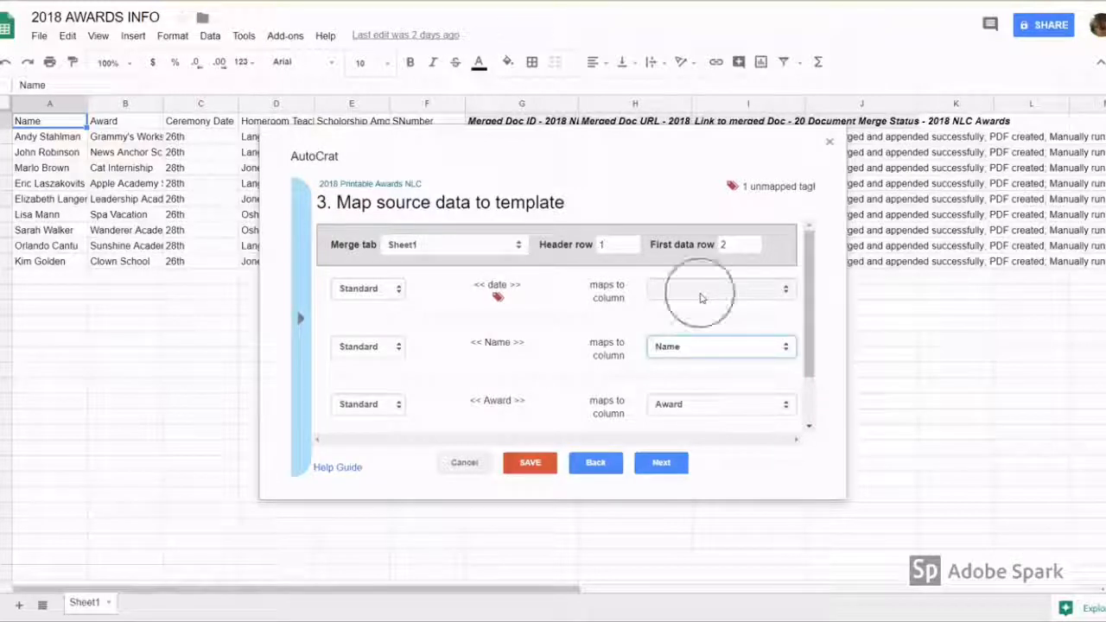
left_click(702, 294)
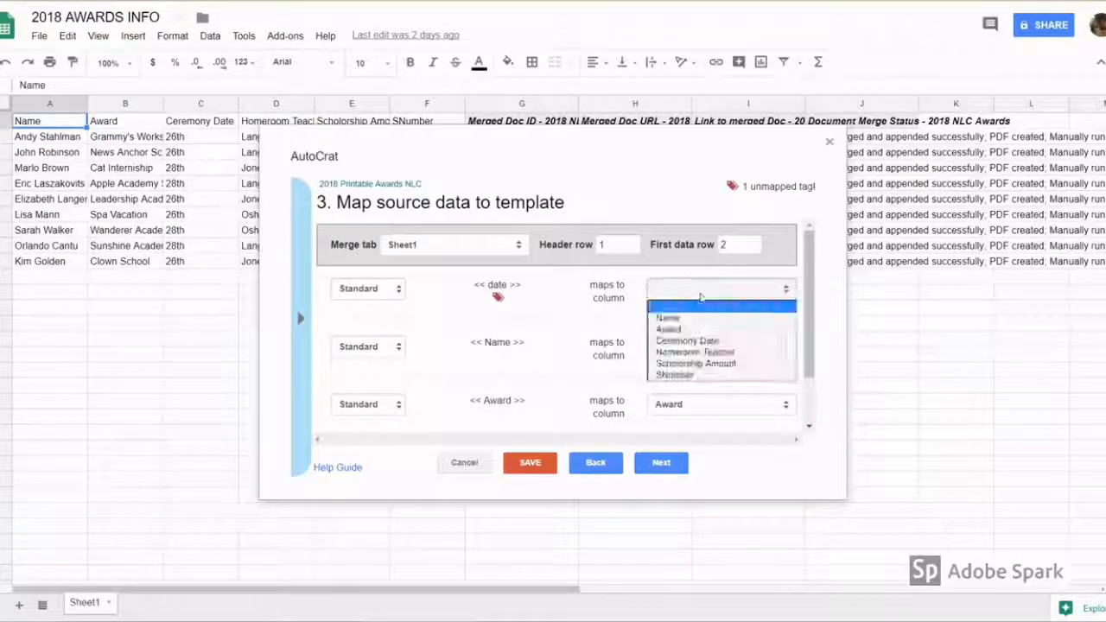
left_click(697, 341)
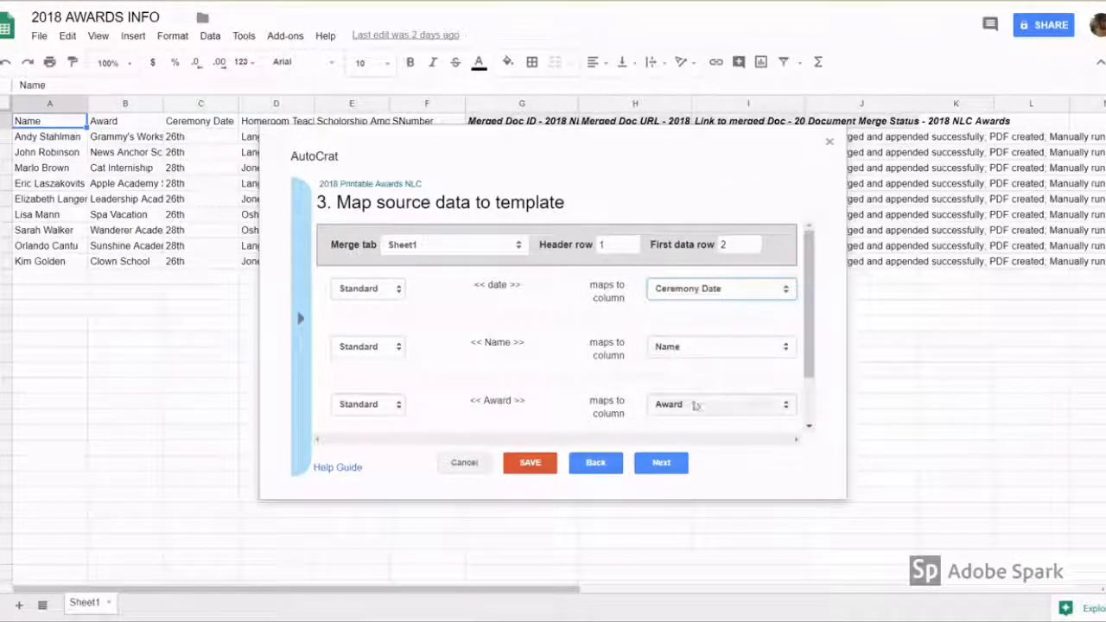
scroll(695, 406, "down", 1)
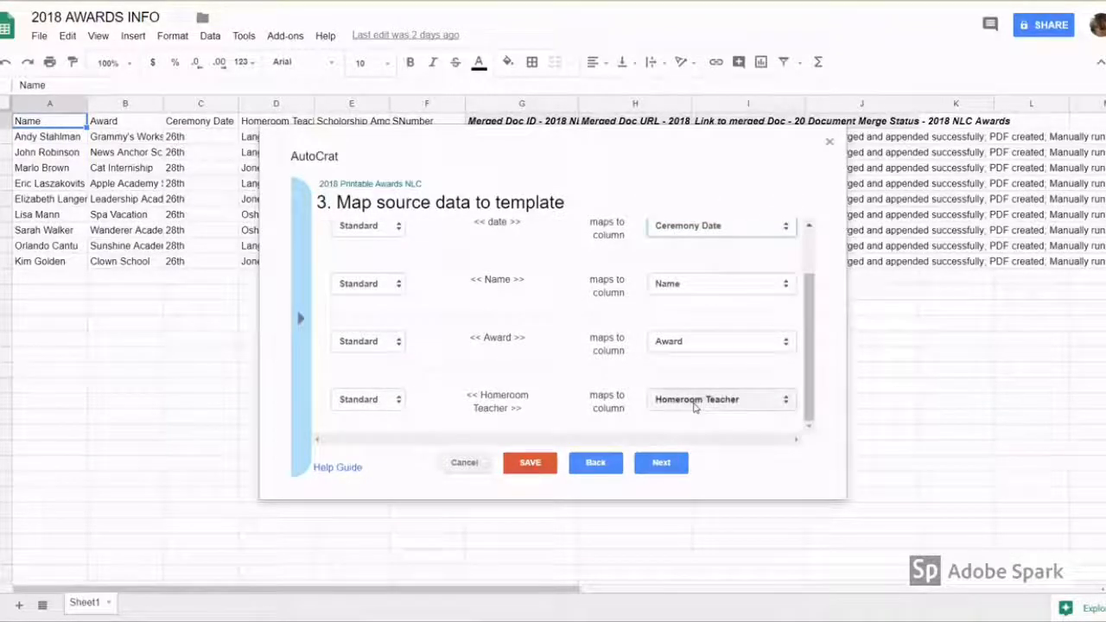
key("ctrl")
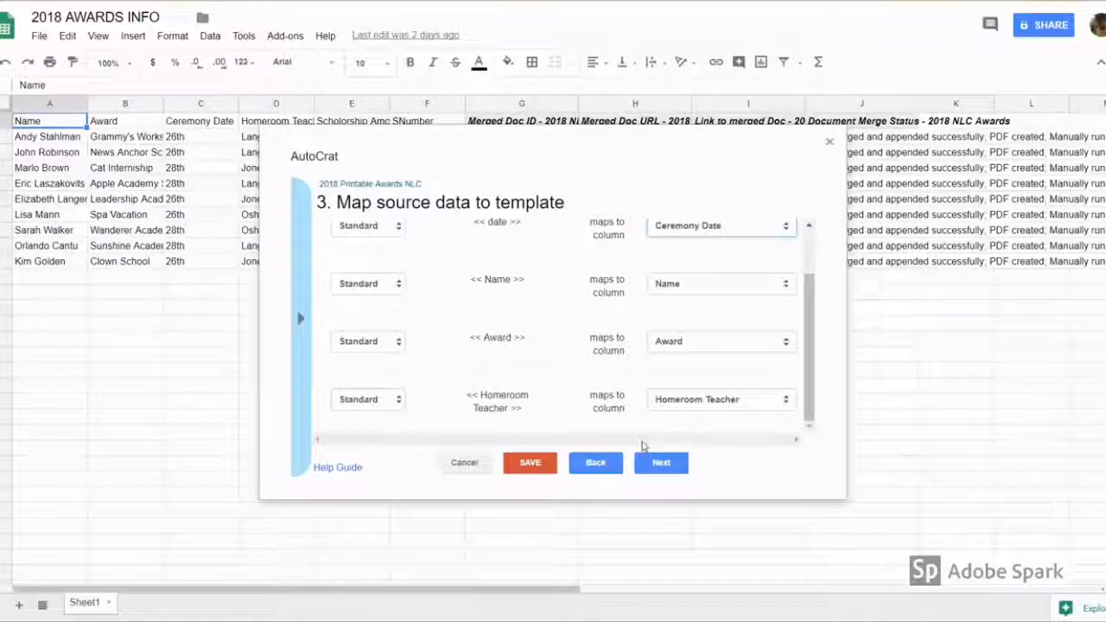
scroll(613, 395, "up", 1)
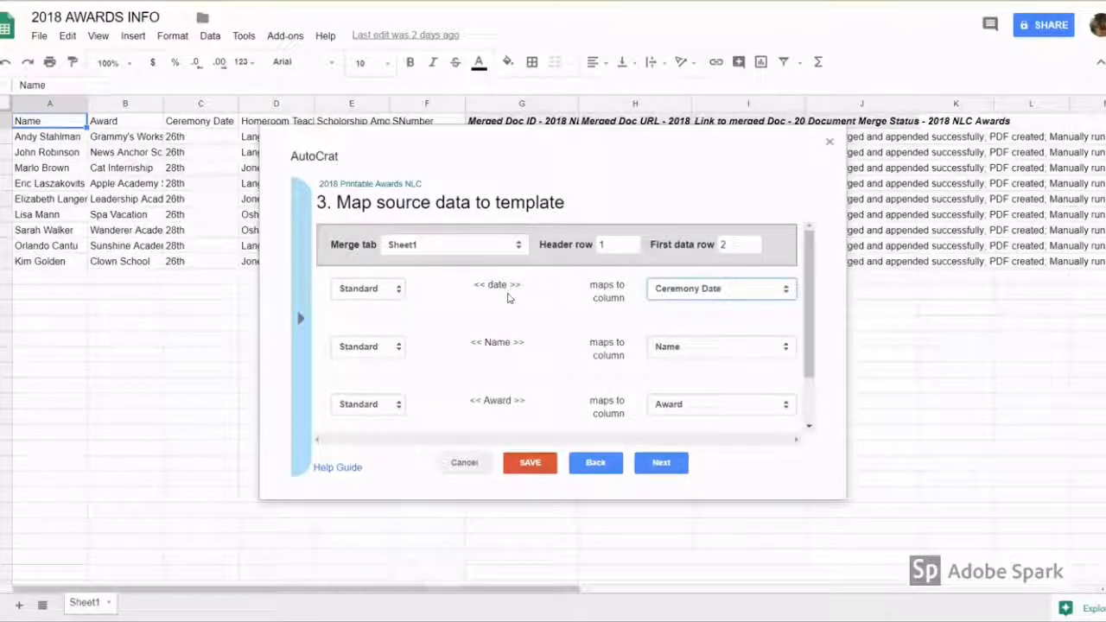
key("ctrl")
key("ctrl")
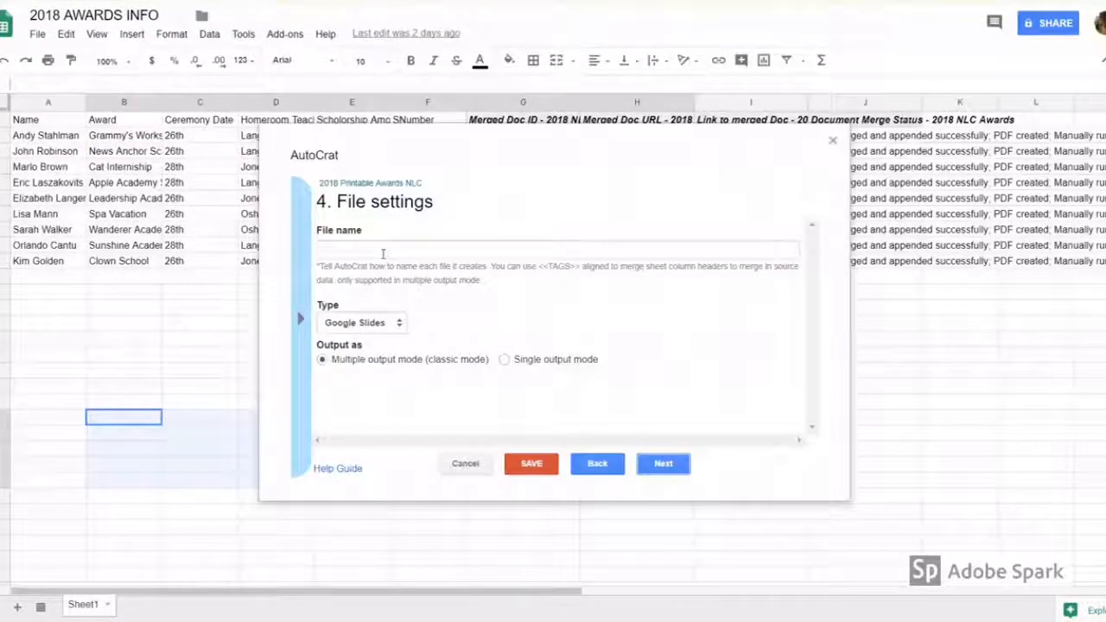
Name the merged output file "2018 NLC Printed Certificates".
key("ctrl")
key("ctrl")
left_click(383, 251)
type("2018 NLC")
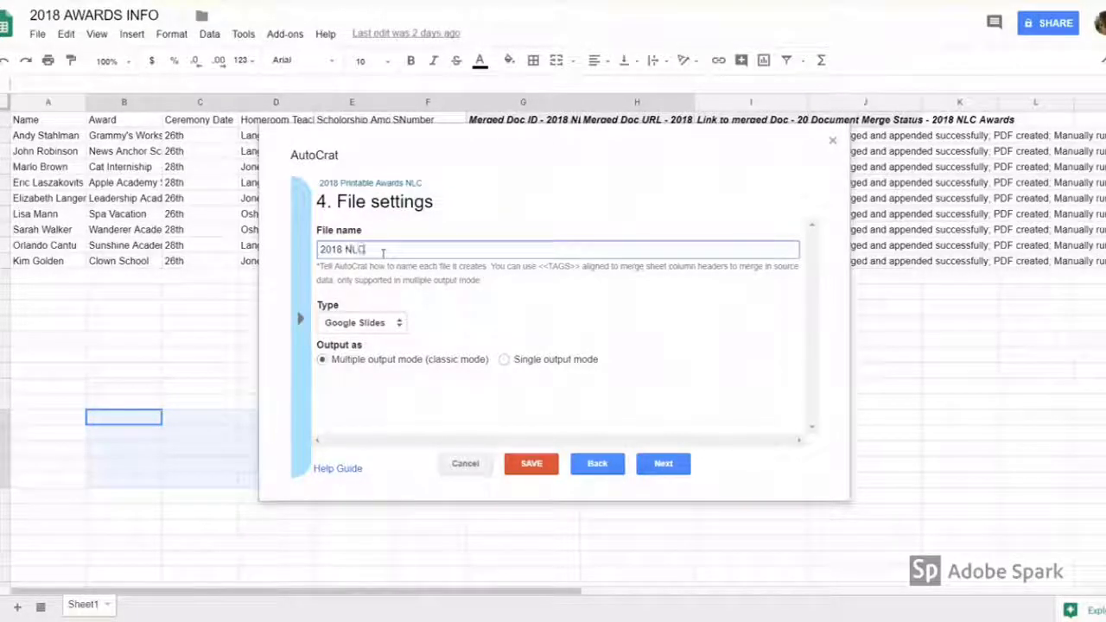
type(" Prin")
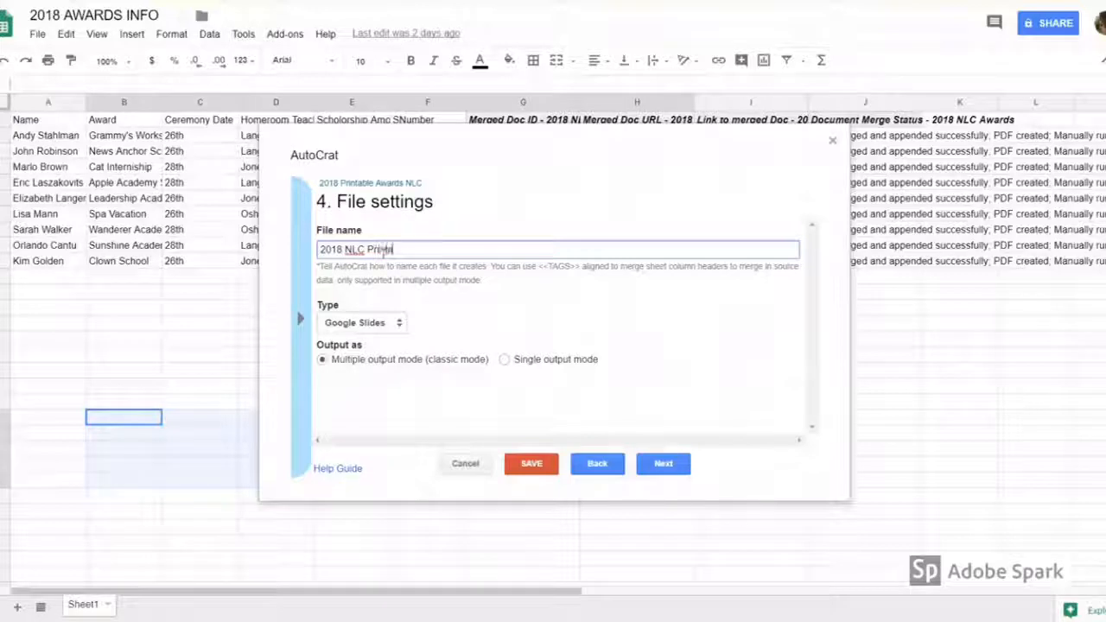
type("table Certi")
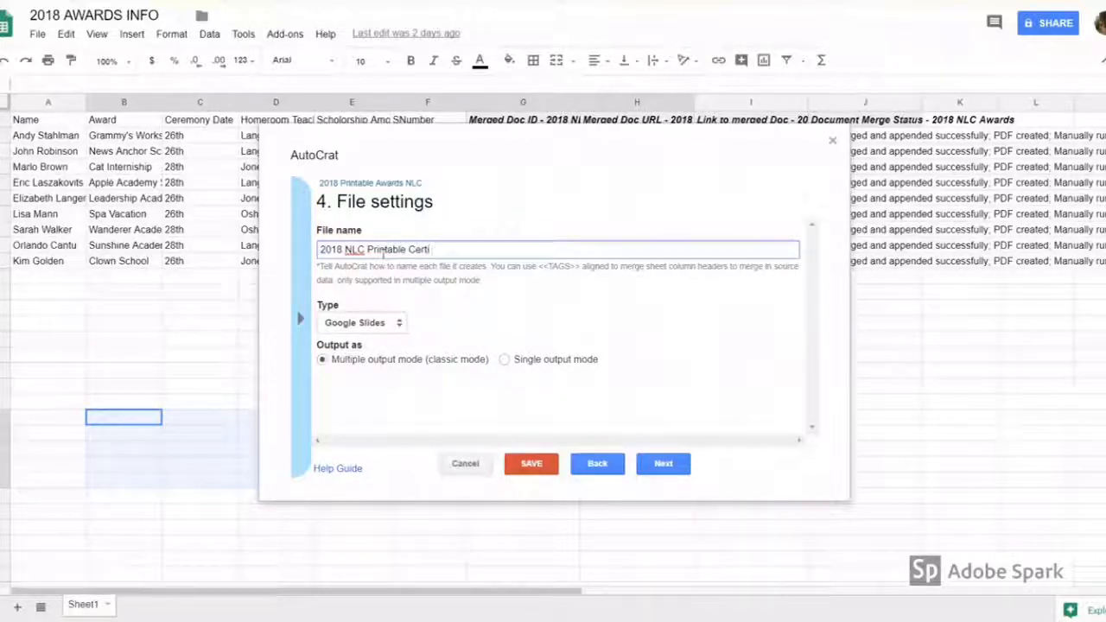
key("BackSpace")
key("BackSpace")
key("BackSpace")
key("BackSpace")
key("BackSpace")
key("BackSpace")
key("BackSpace")
key("BackSpace")
key("BackSpace")
type("d Certif")
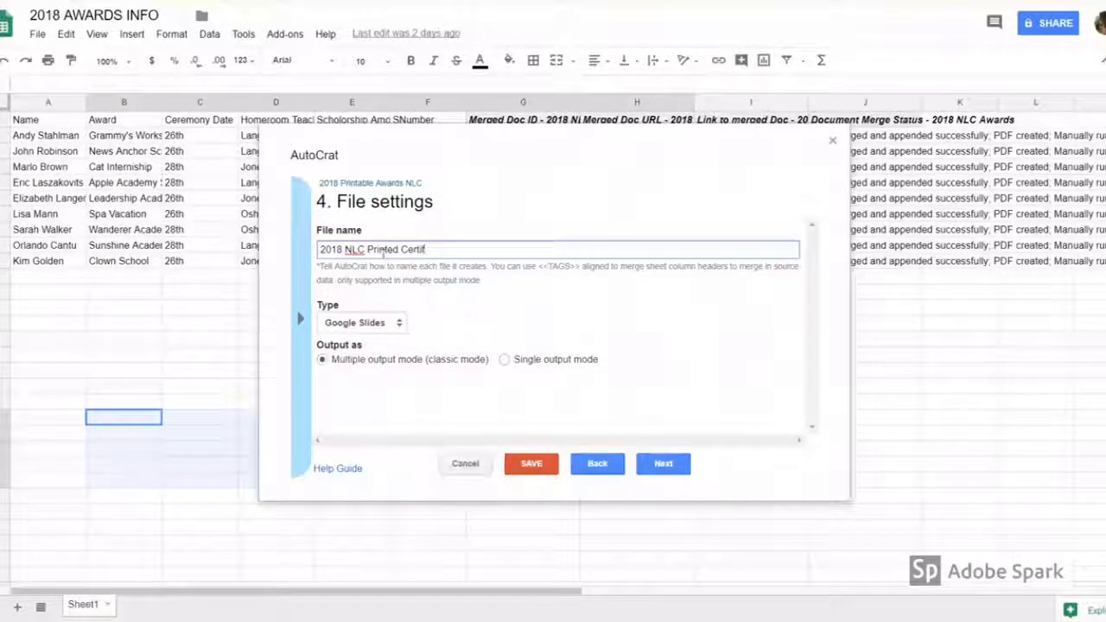
type("icates")
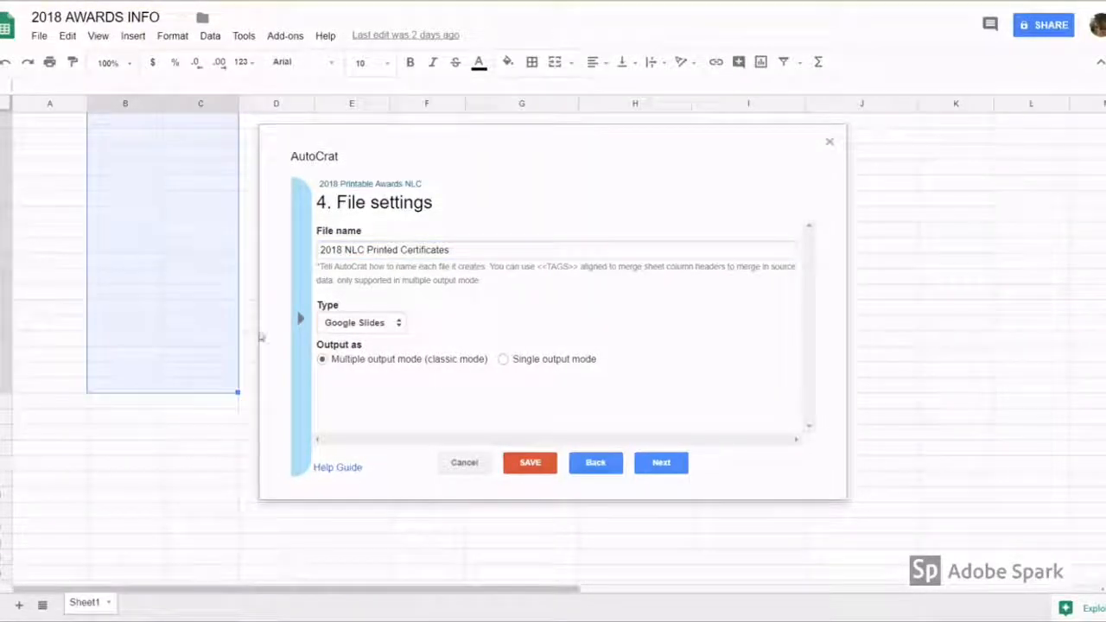
Set the output type to PDF in single output mode and continue to the destination folder choice.
left_click(382, 325)
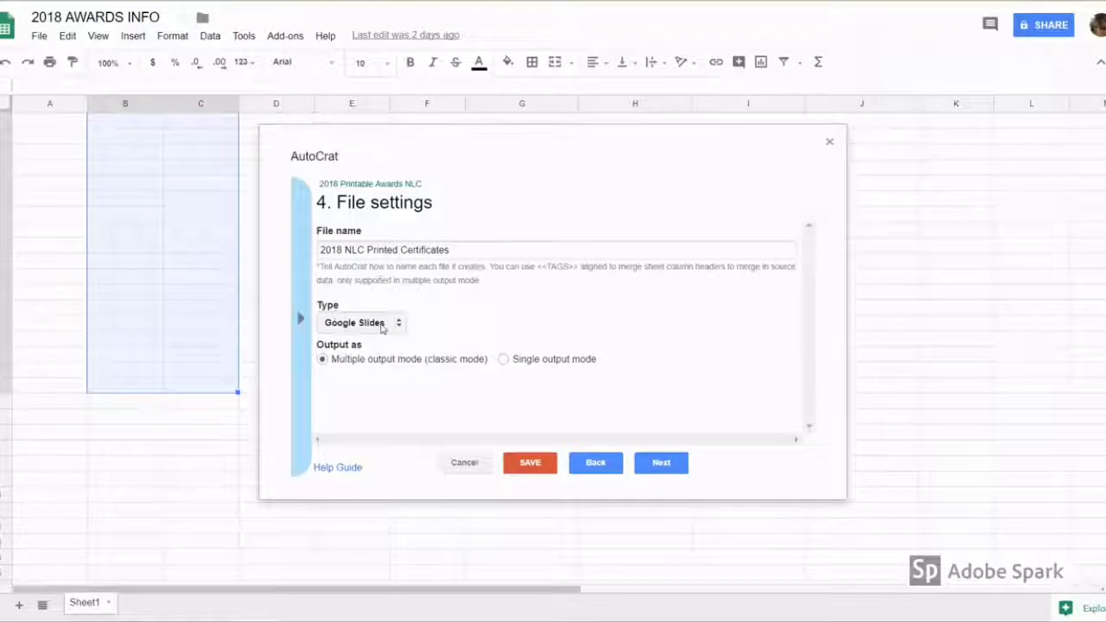
left_click(382, 325)
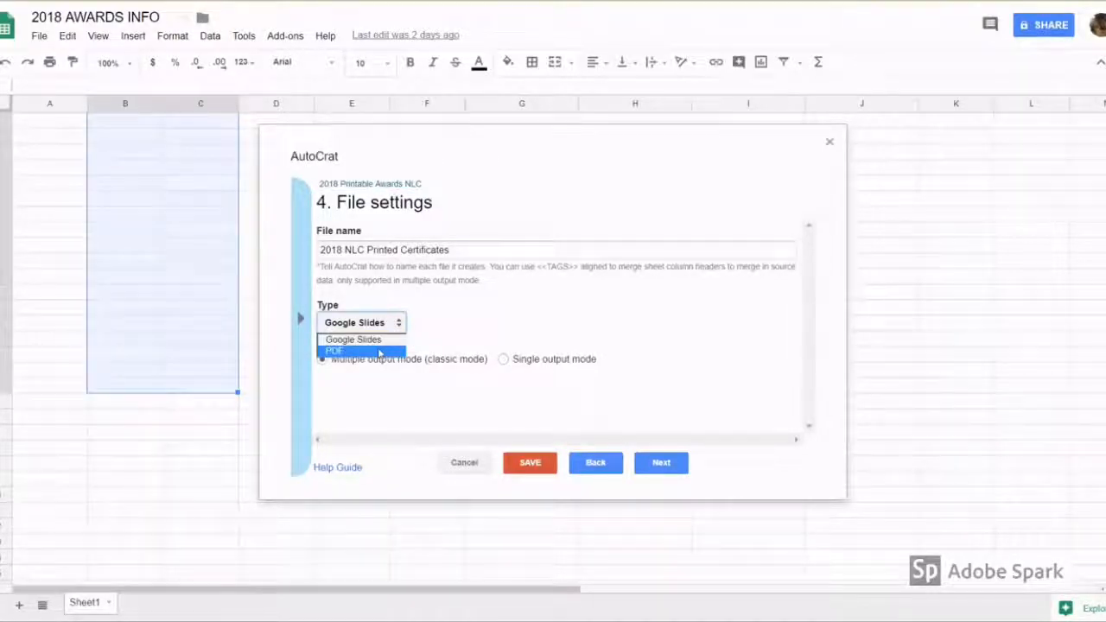
left_click(379, 352)
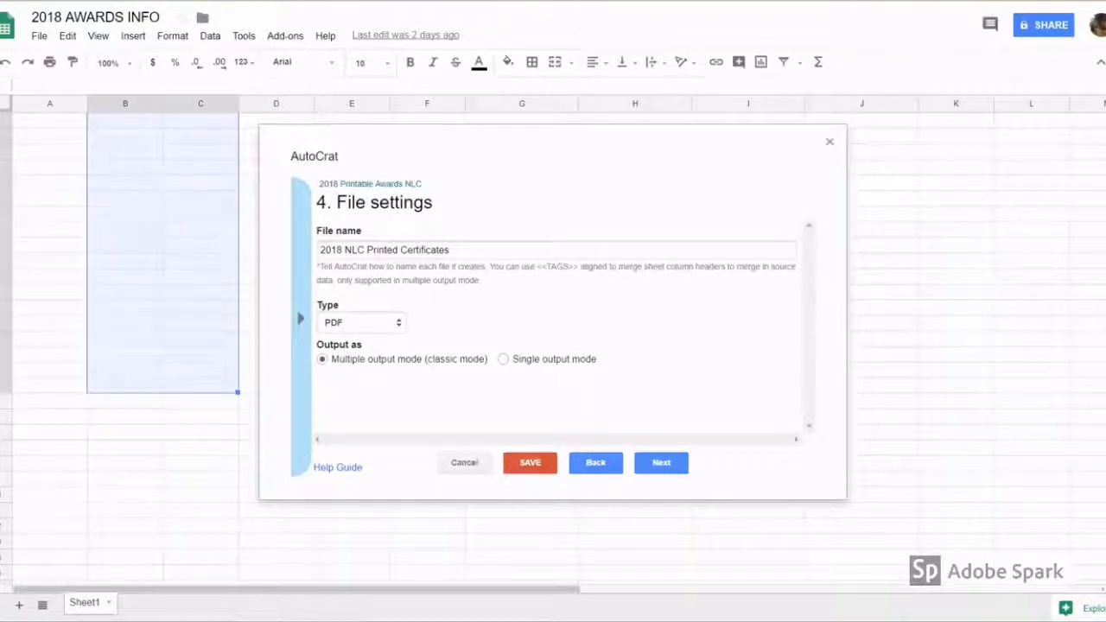
left_click(401, 366)
left_click(510, 368)
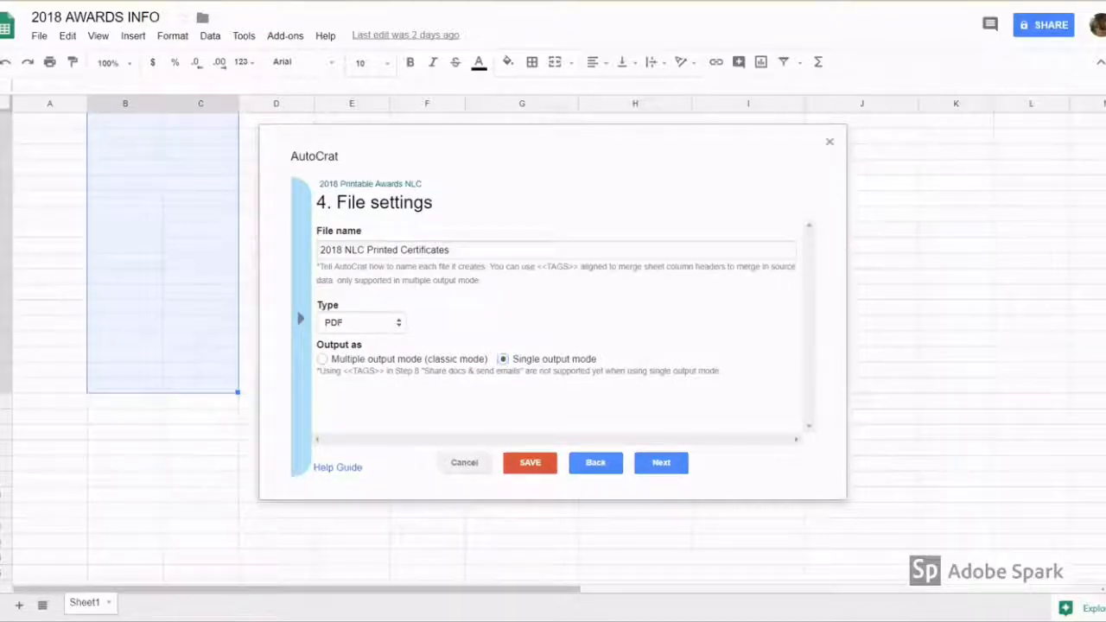
left_click(657, 467)
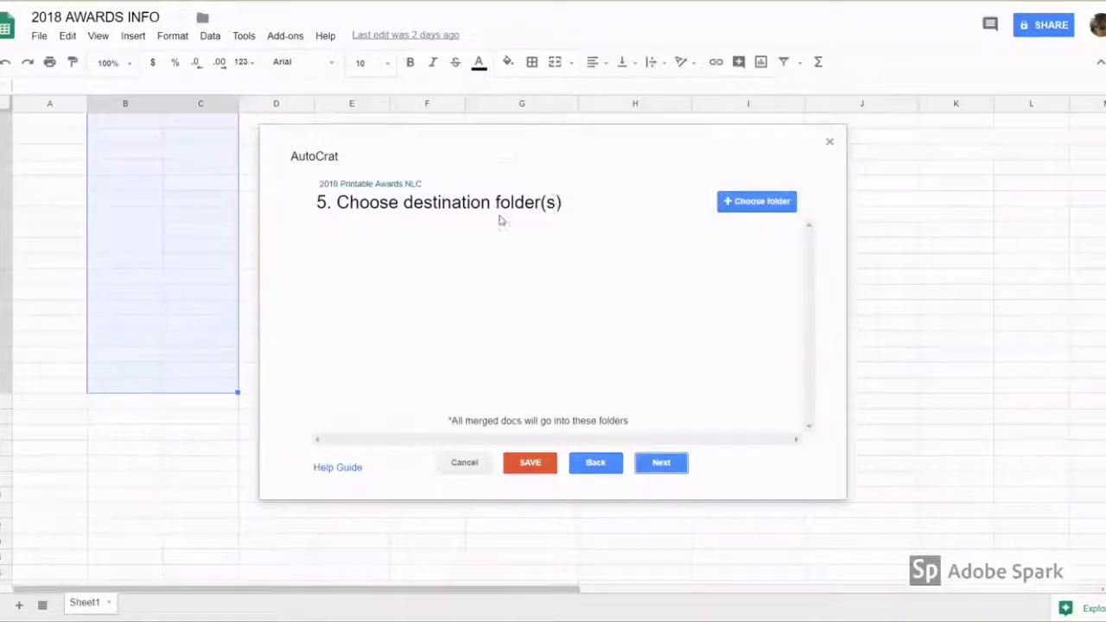
Choose the 2018 AWARDS NLC folder as the destination for the merged documents.
left_click(752, 209)
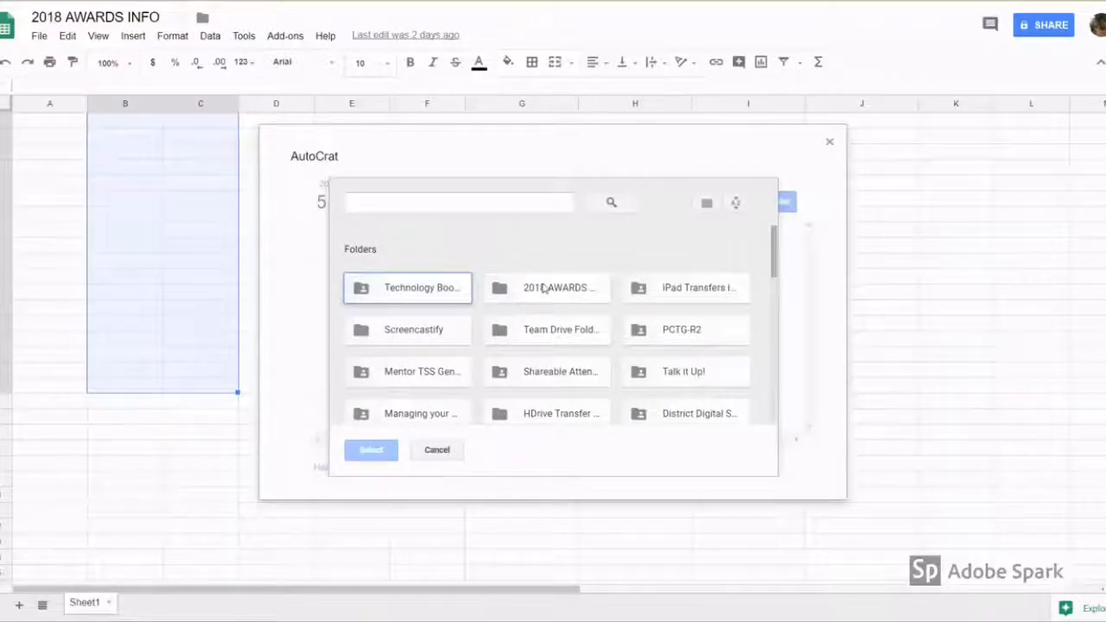
left_click(543, 288)
left_click(371, 449)
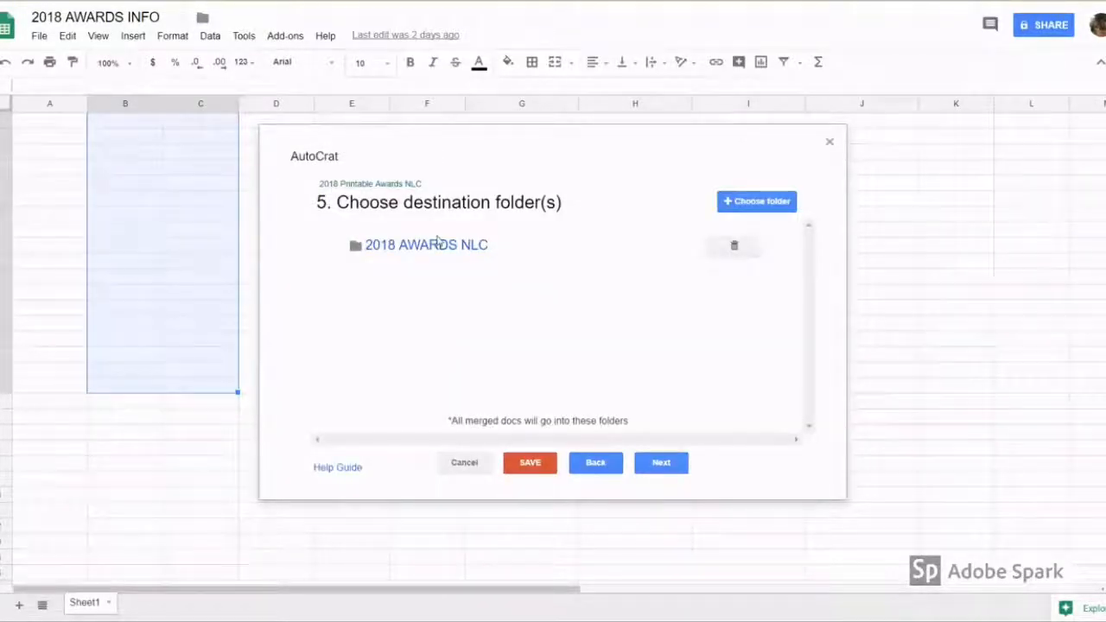
Accept the 2018 AWARDS NLC destination folder and skip the optional dynamic folder reference and merge condition.
mouse_move(530, 249)
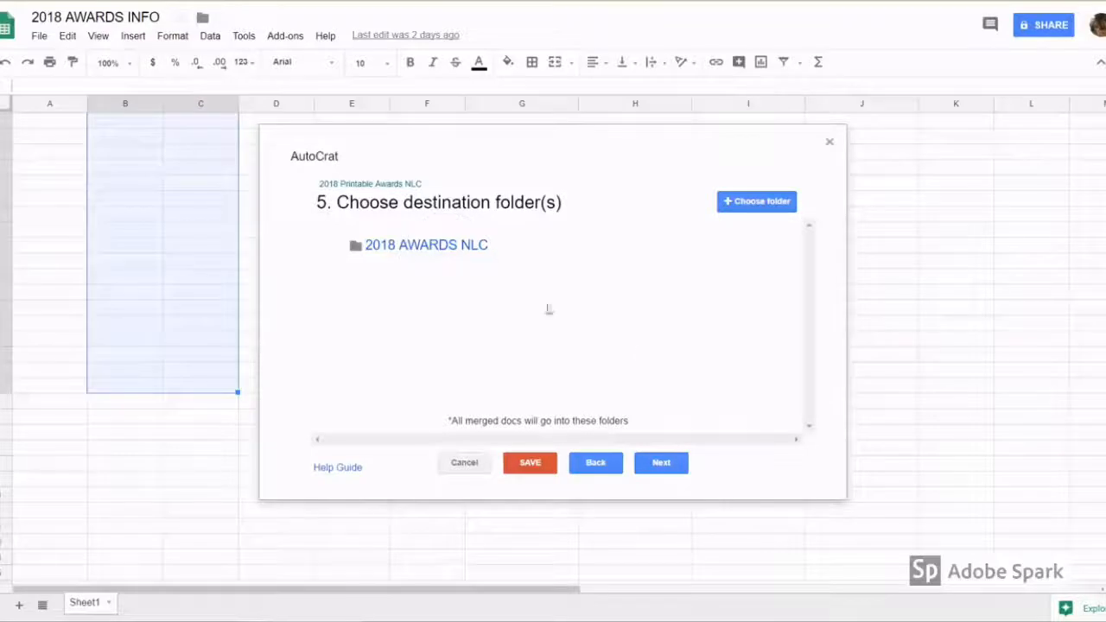
left_click(668, 471)
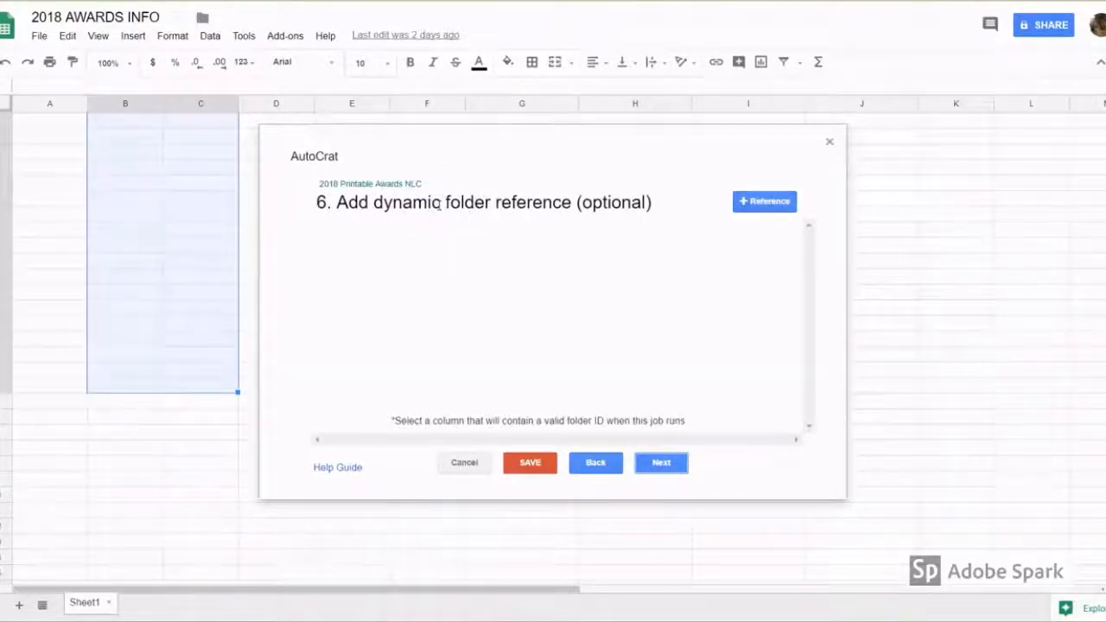
left_click(661, 468)
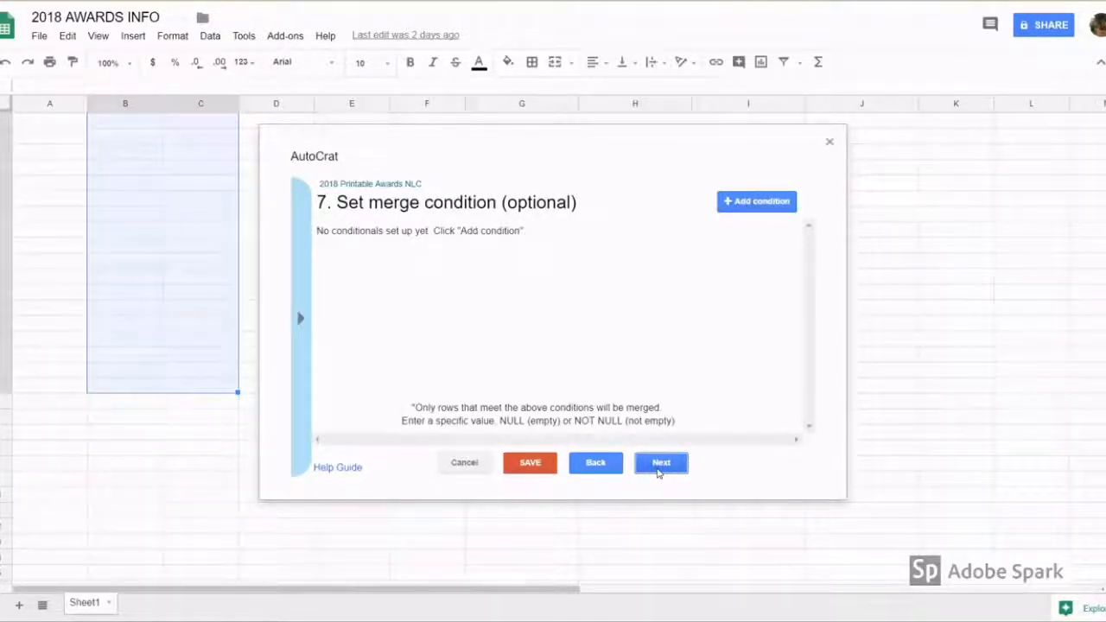
key("ctrl")
key("ctrl")
left_click(659, 473)
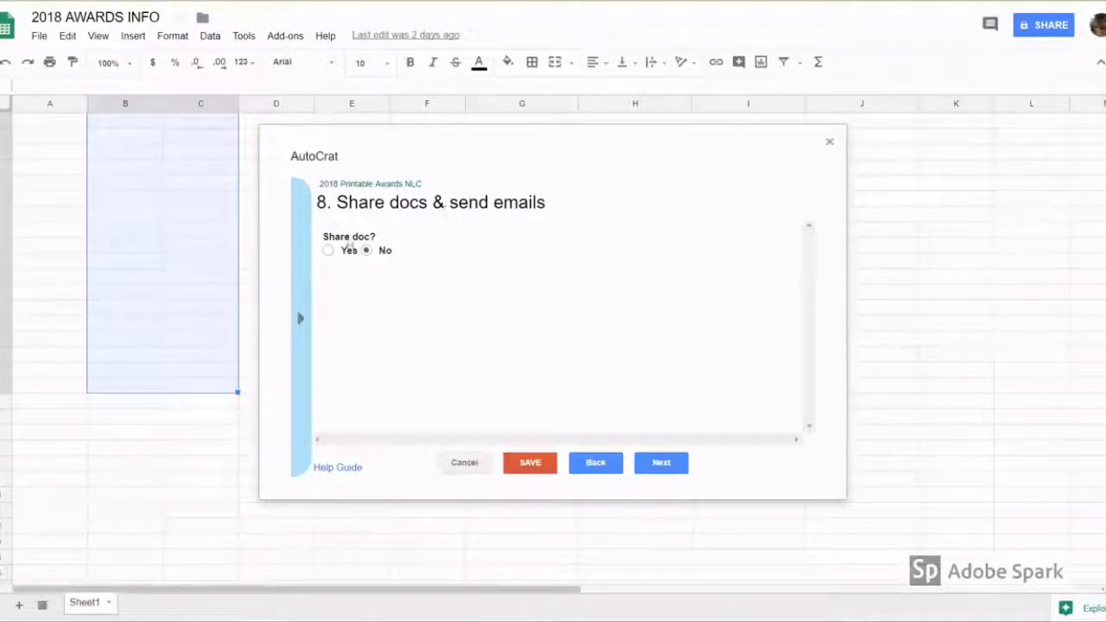
Set document sharing to No, and set both the form trigger and the time trigger to No.
left_click(369, 251)
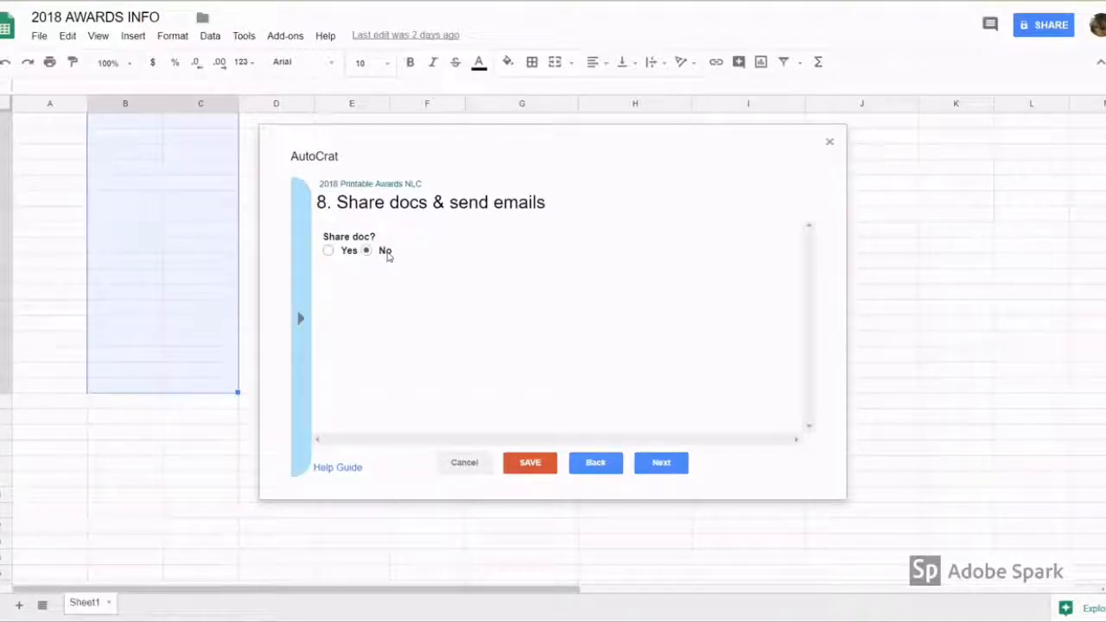
left_click(661, 464)
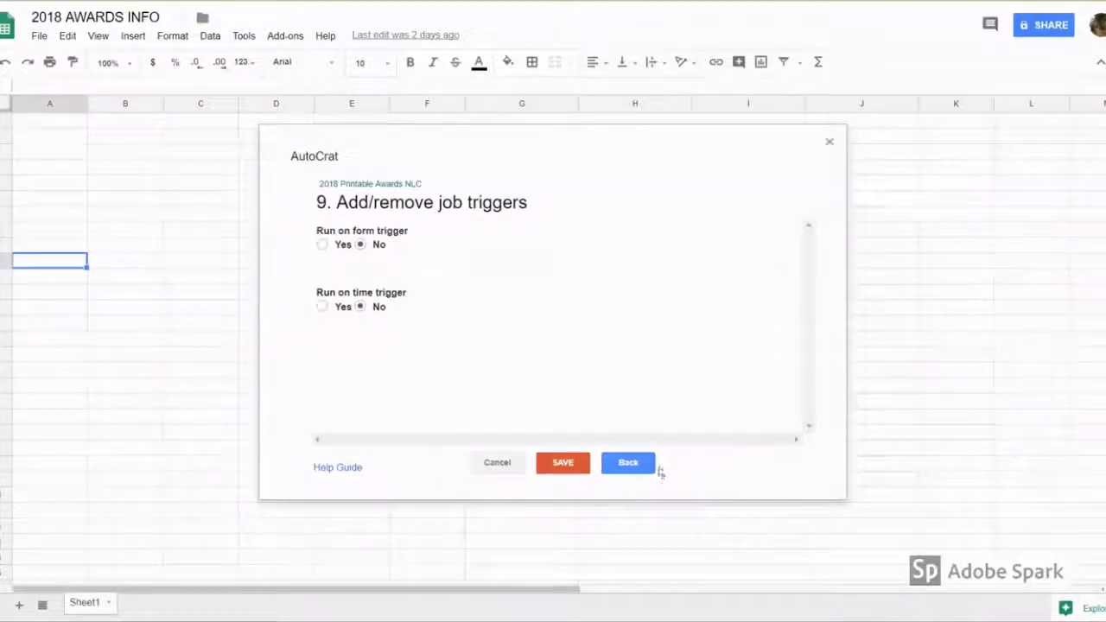
left_click(363, 246)
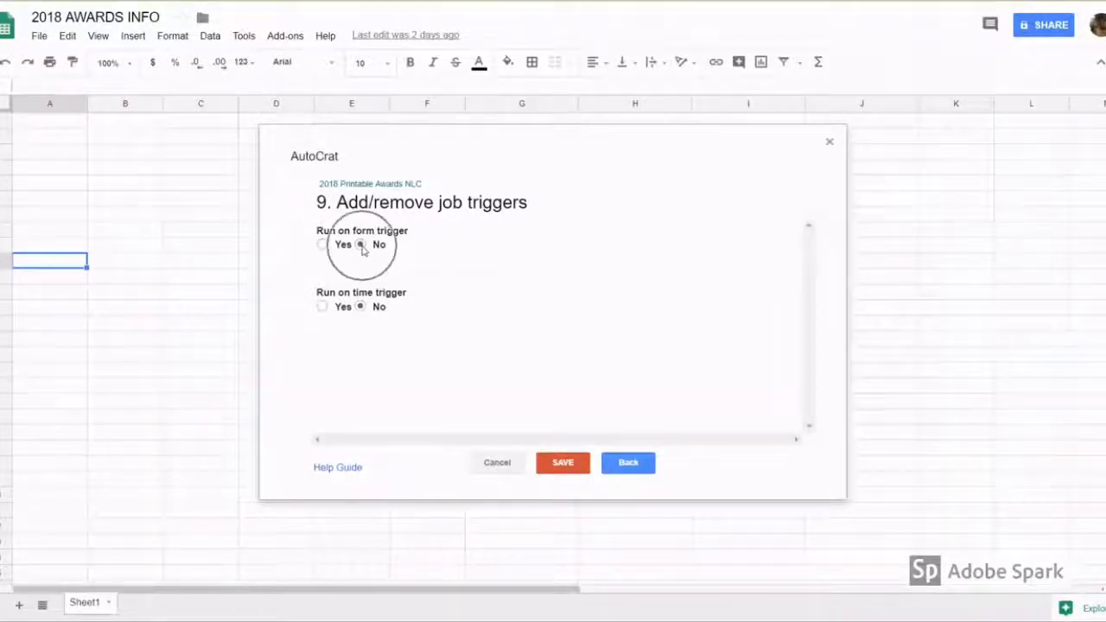
left_click(362, 308)
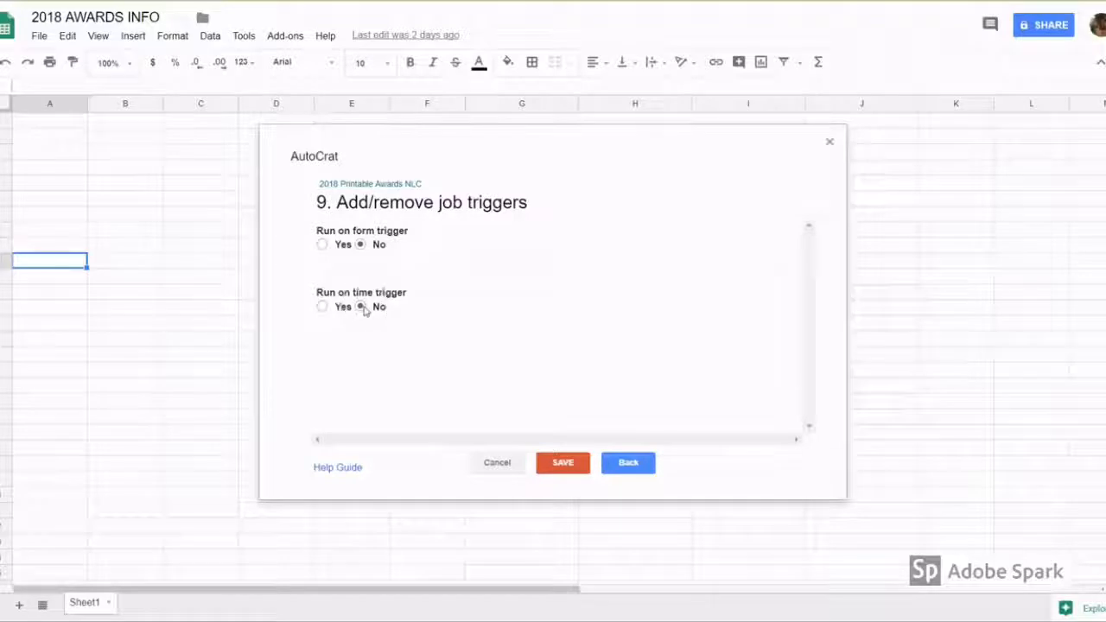
Save the merge job and run 2018 Printable Awards NLC from the existing jobs.
left_click(573, 465)
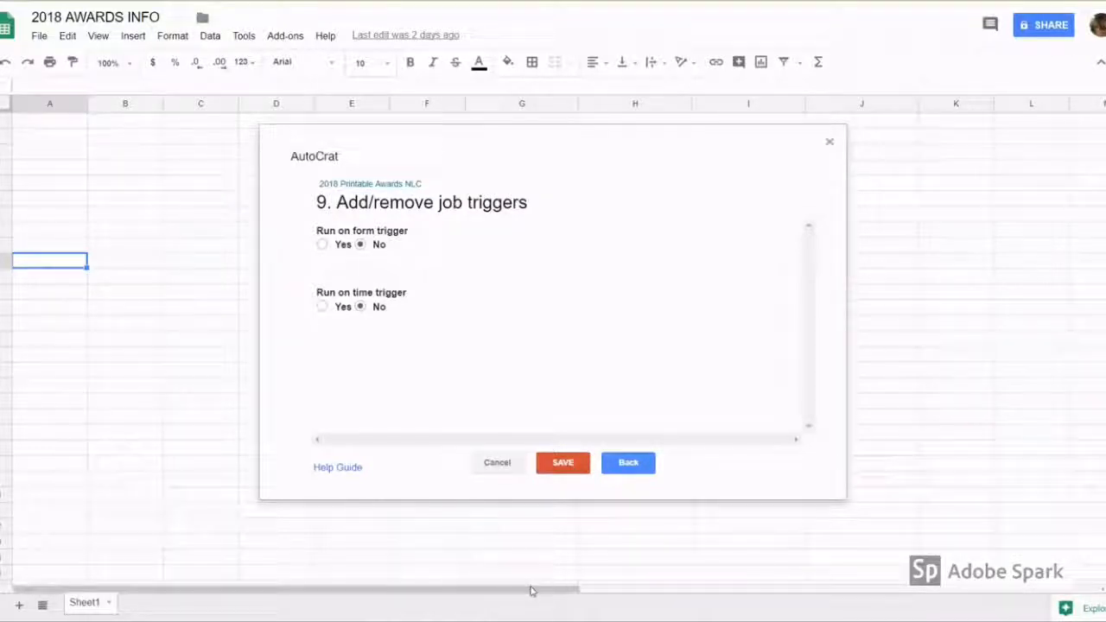
left_click(563, 463)
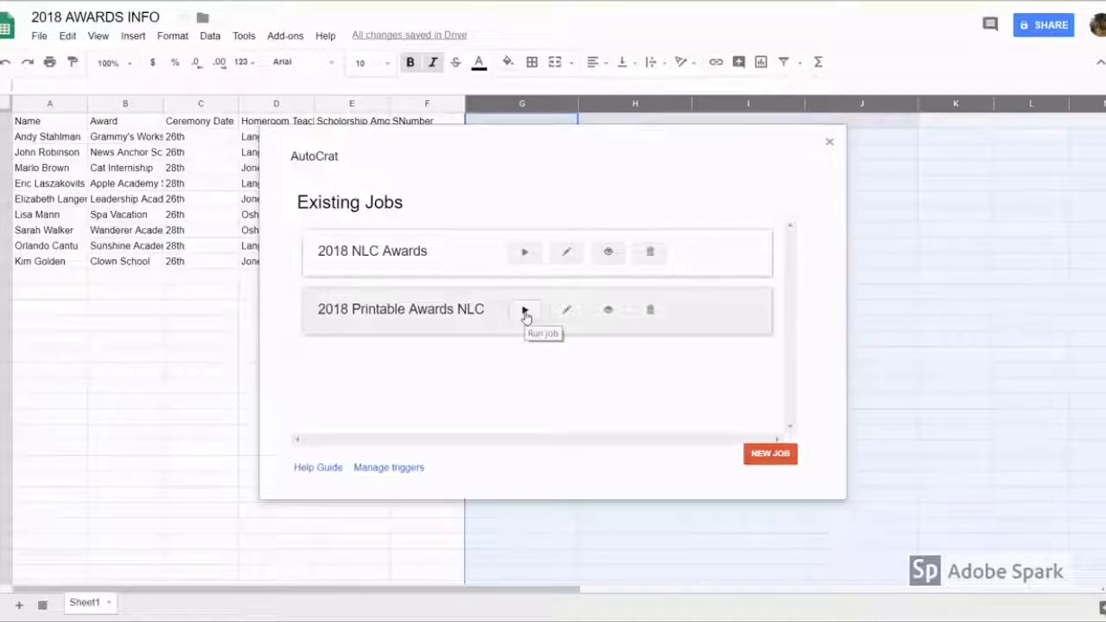
left_click(524, 313)
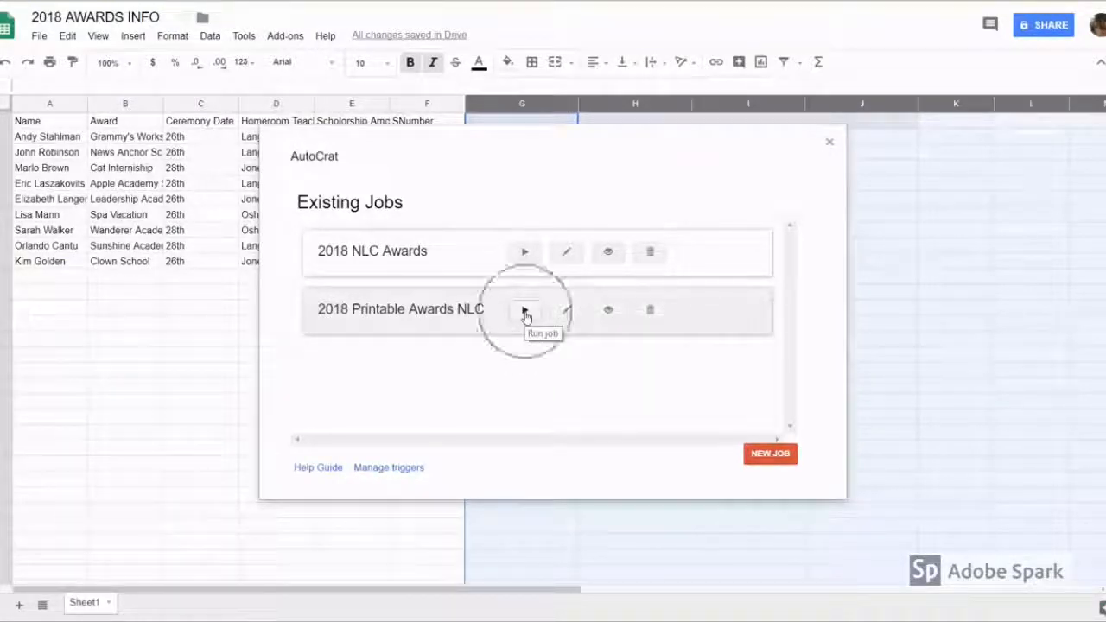